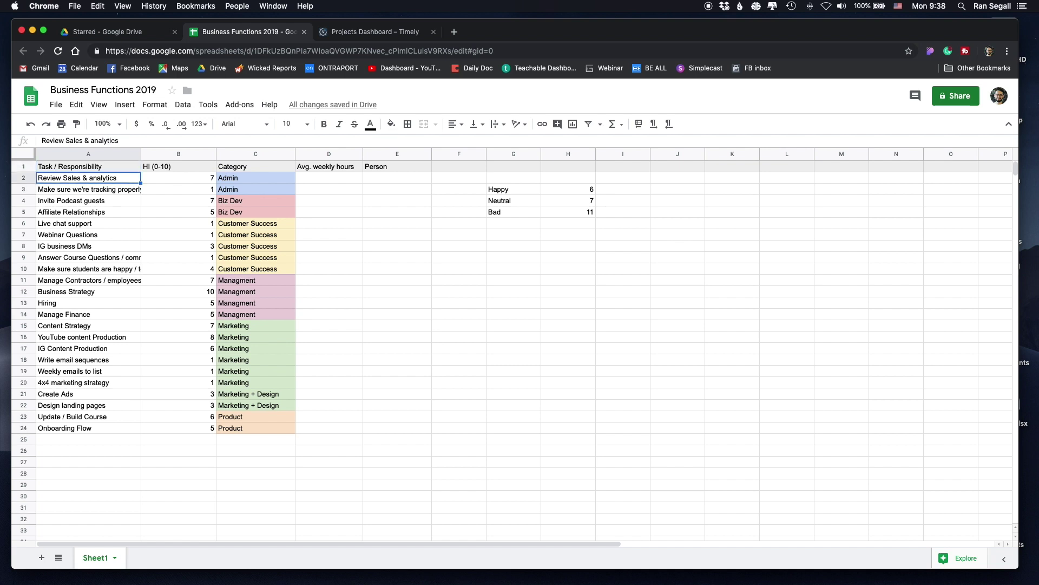
- Go through the tasks in the Task / Responsibility column one by one, from row 3 down to Onboarding Flow in row 24
{"action": "left_click", "coordinate": [88, 189]}
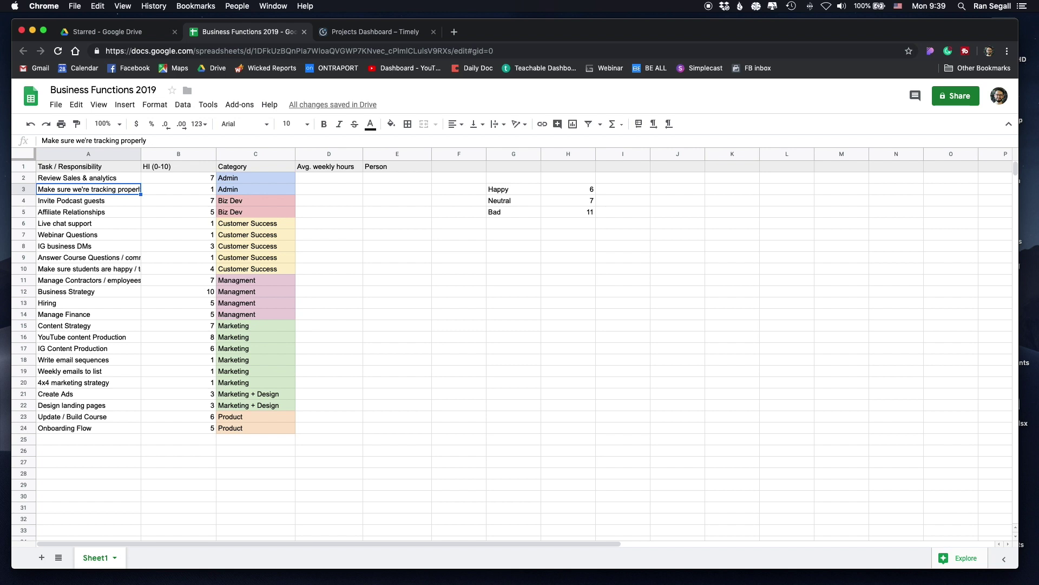
{"action": "left_click", "coordinate": [89, 201]}
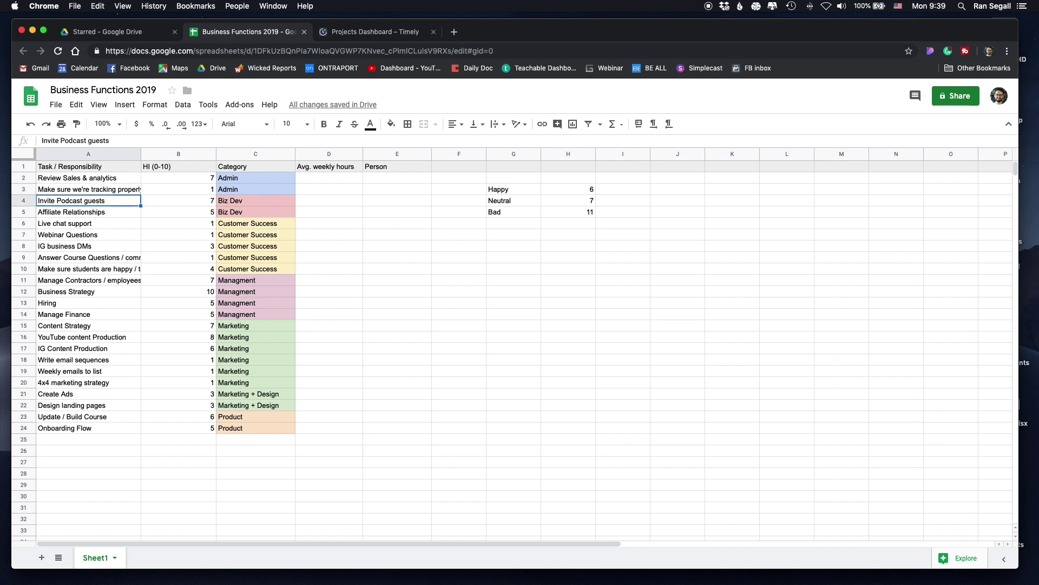
{"action": "left_click", "coordinate": [88, 212]}
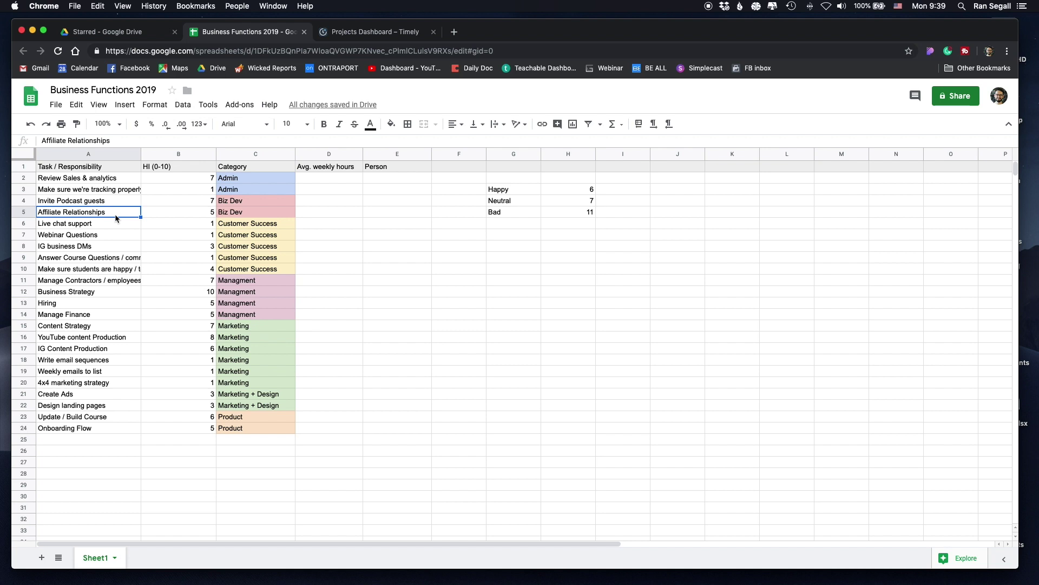
{"action": "key", "text": "Down"}
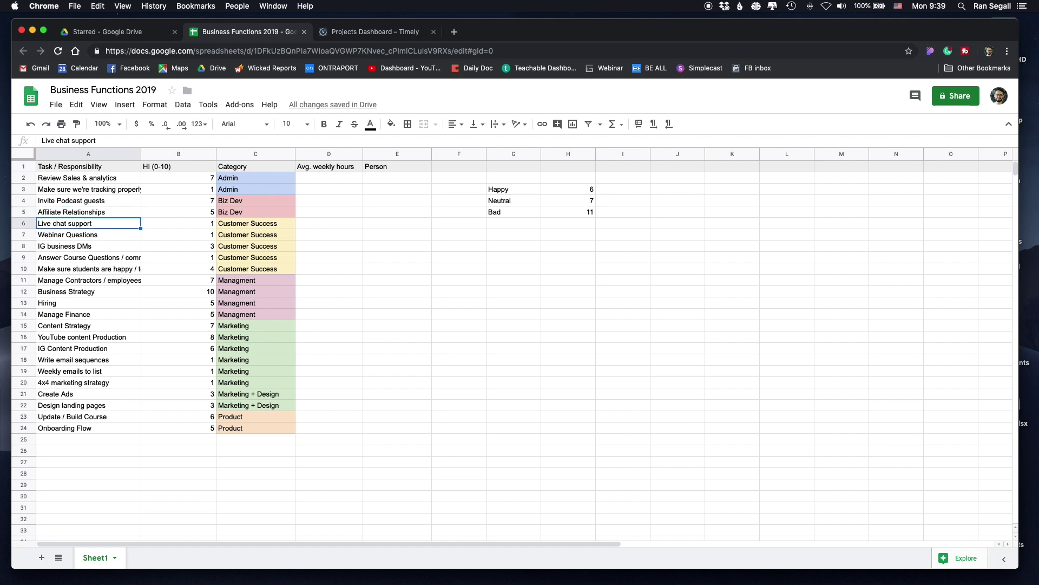
{"action": "key", "text": "Down"}
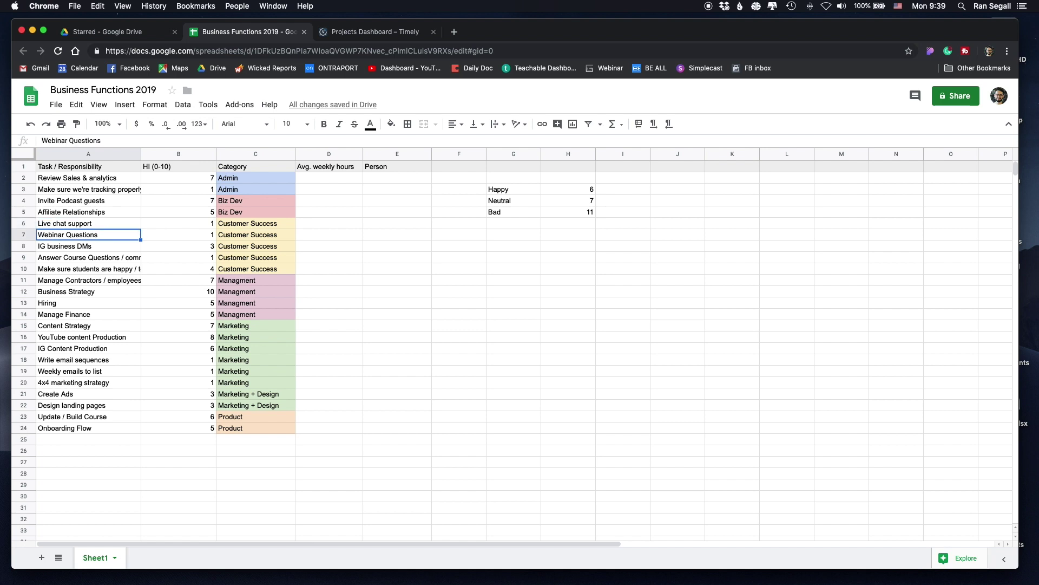
{"action": "key", "text": "Down"}
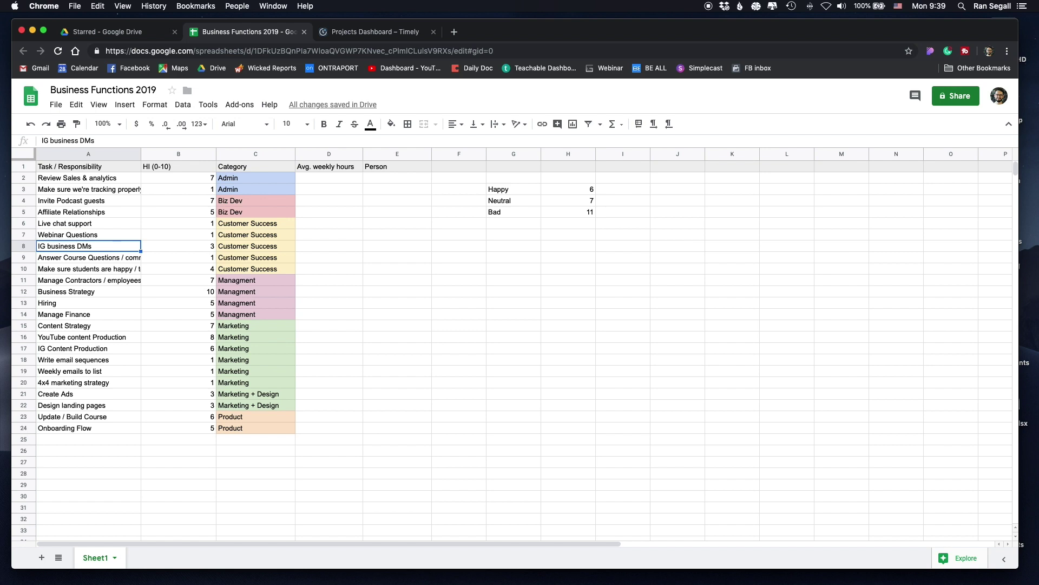
{"action": "key", "text": "Down"}
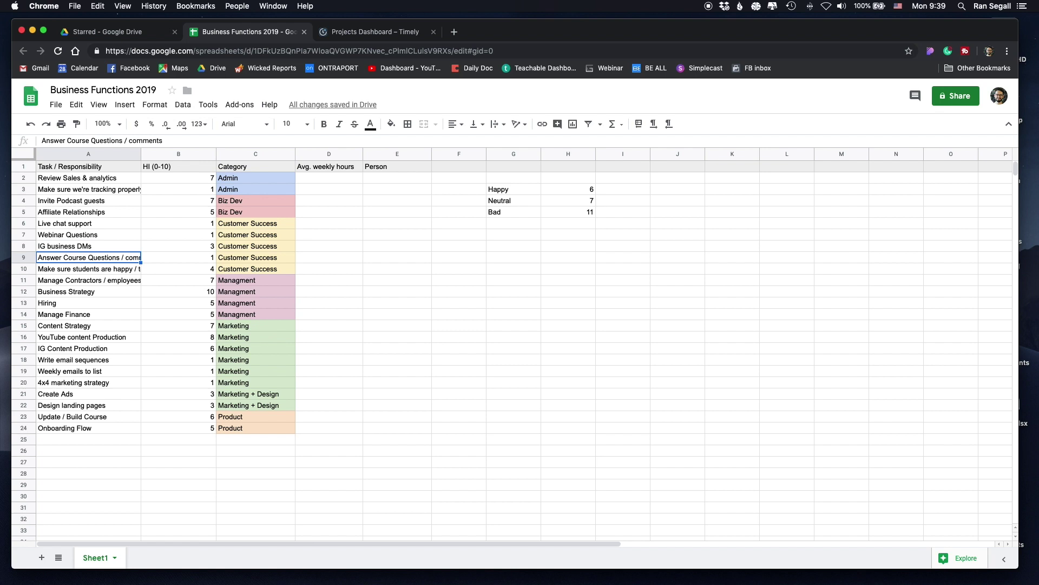
{"action": "key", "text": "Down"}
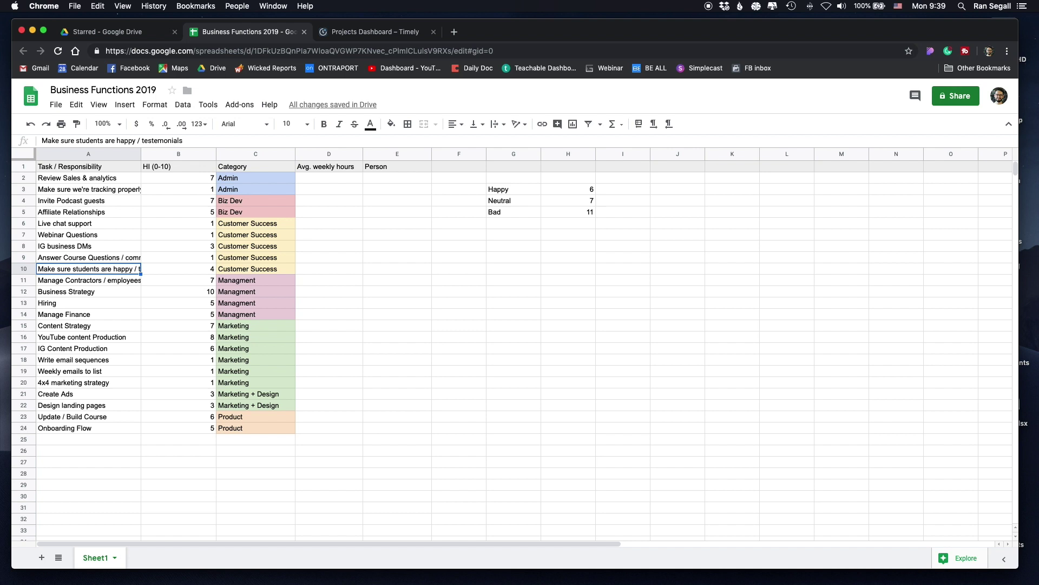
{"action": "key", "text": "Down"}
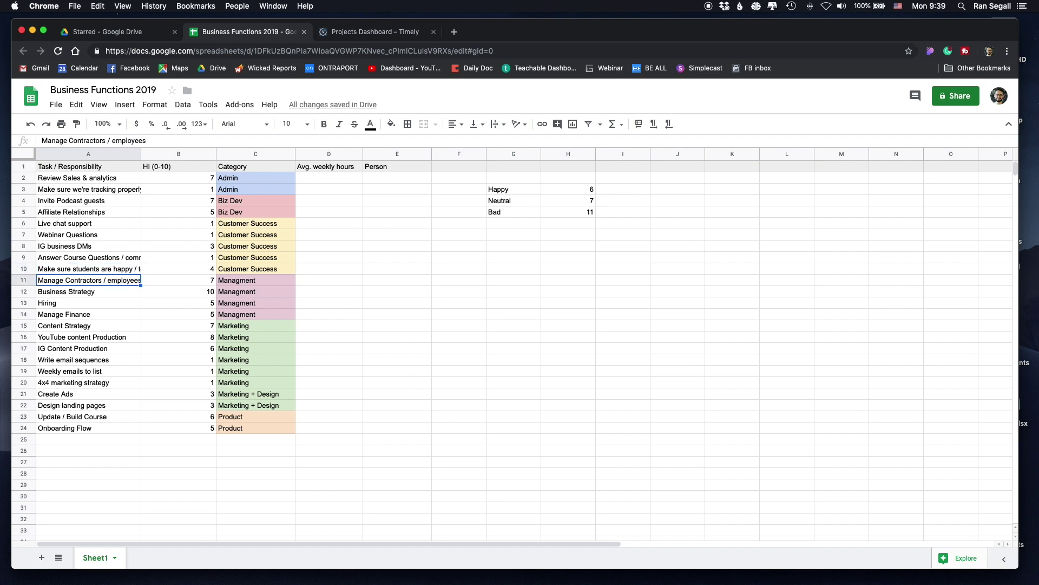
{"action": "key", "text": "Down"}
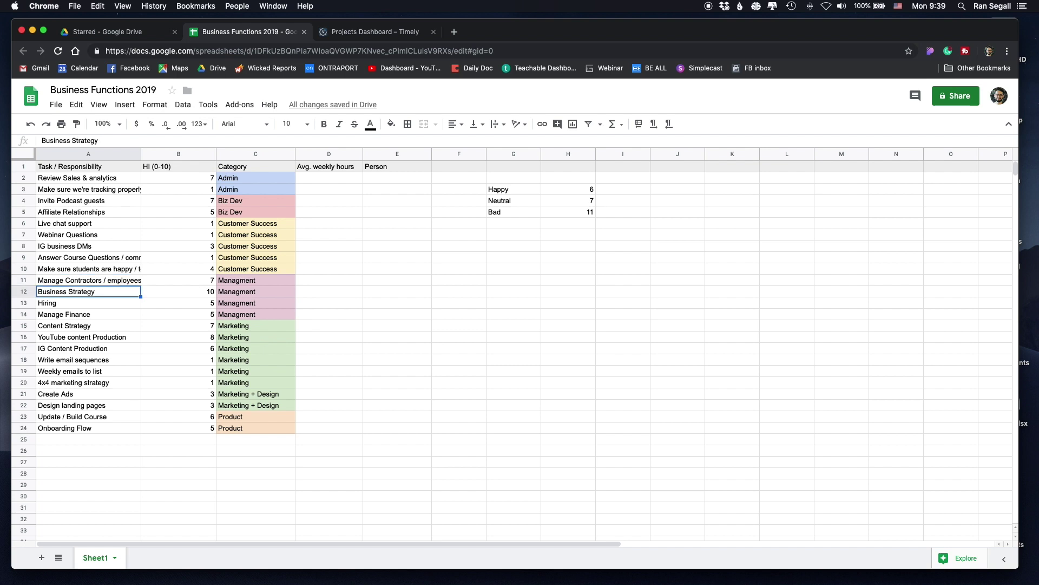
{"action": "key", "text": "Down"}
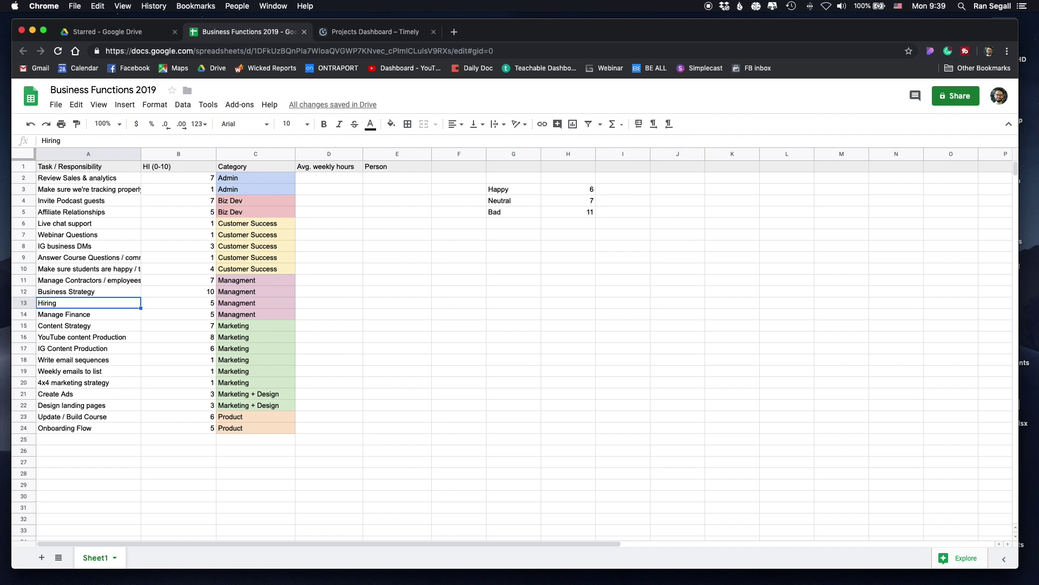
{"action": "key", "text": "Down"}
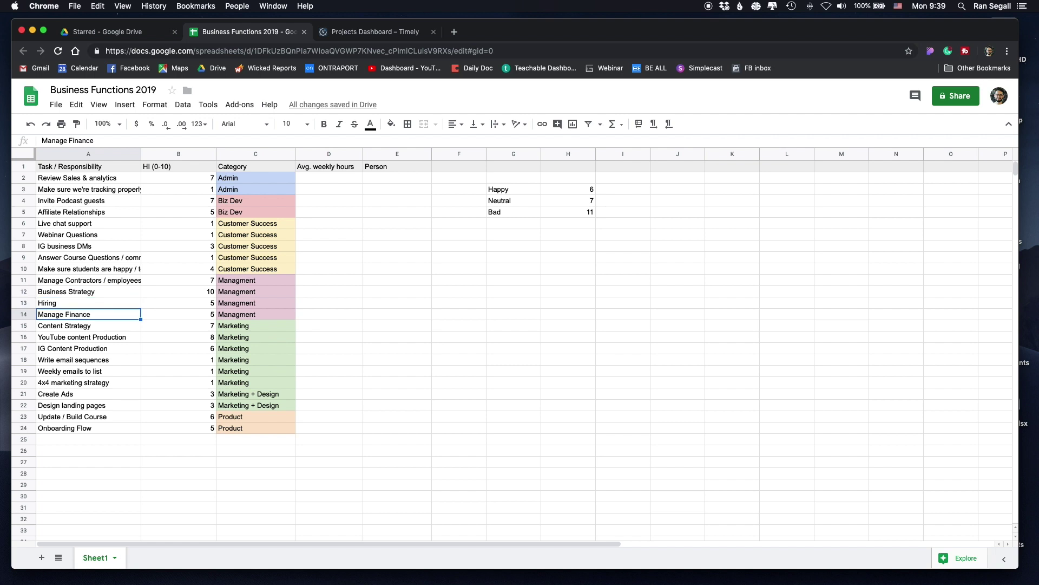
{"action": "key", "text": "Down"}
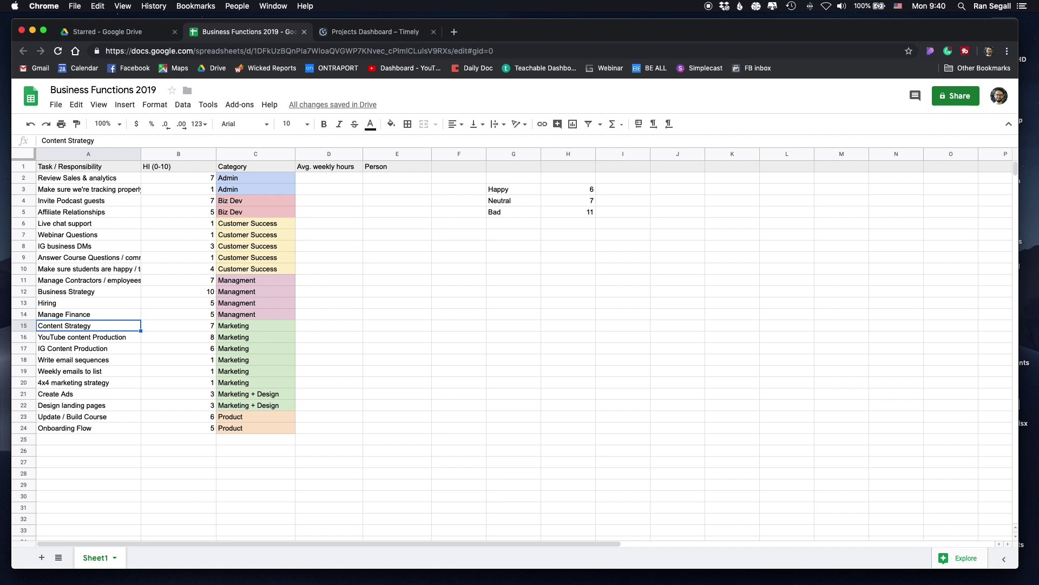
{"action": "key", "text": "Down"}
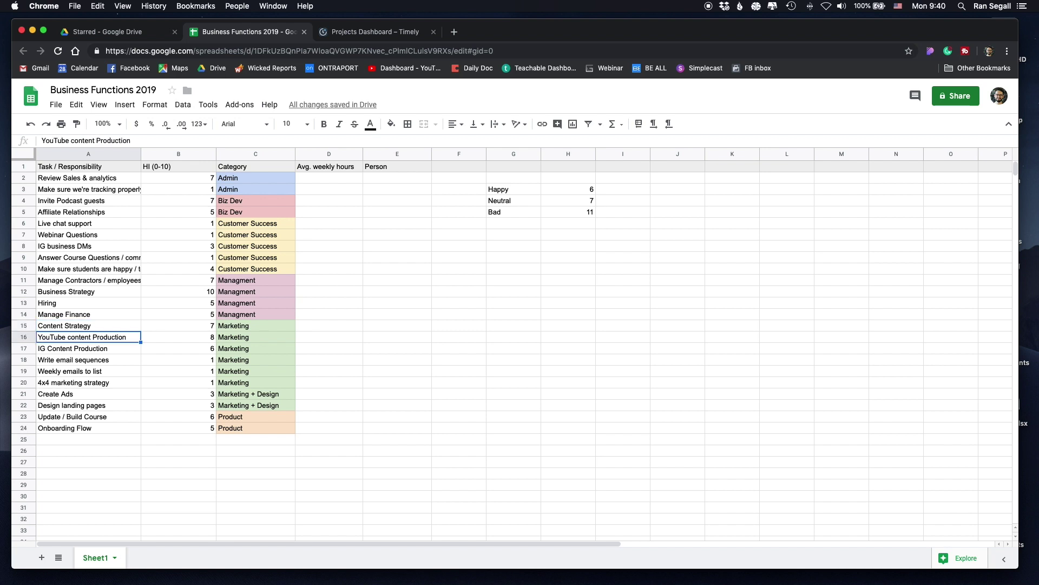
{"action": "key", "text": "Down"}
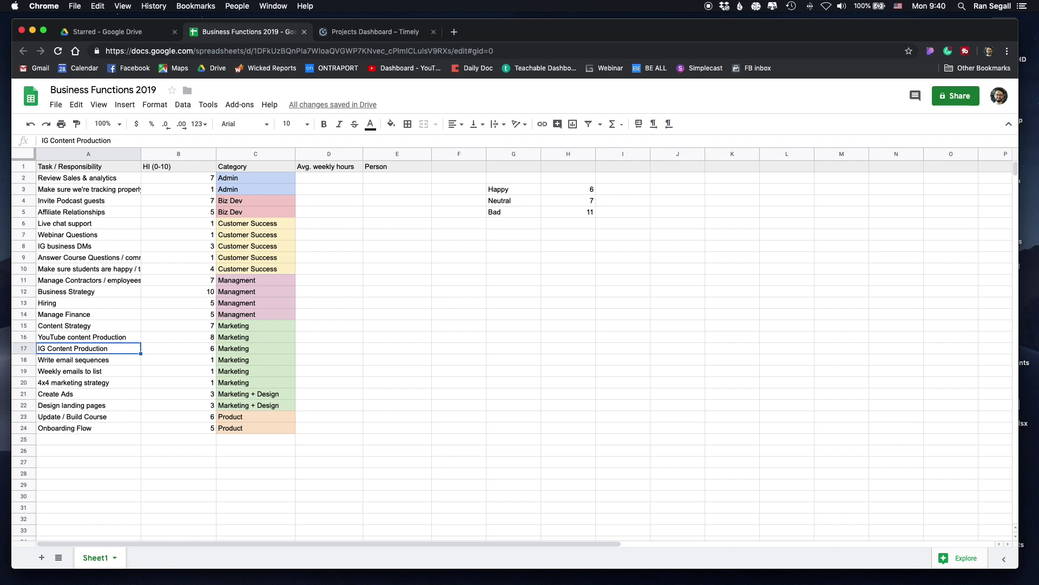
{"action": "key", "text": "Down"}
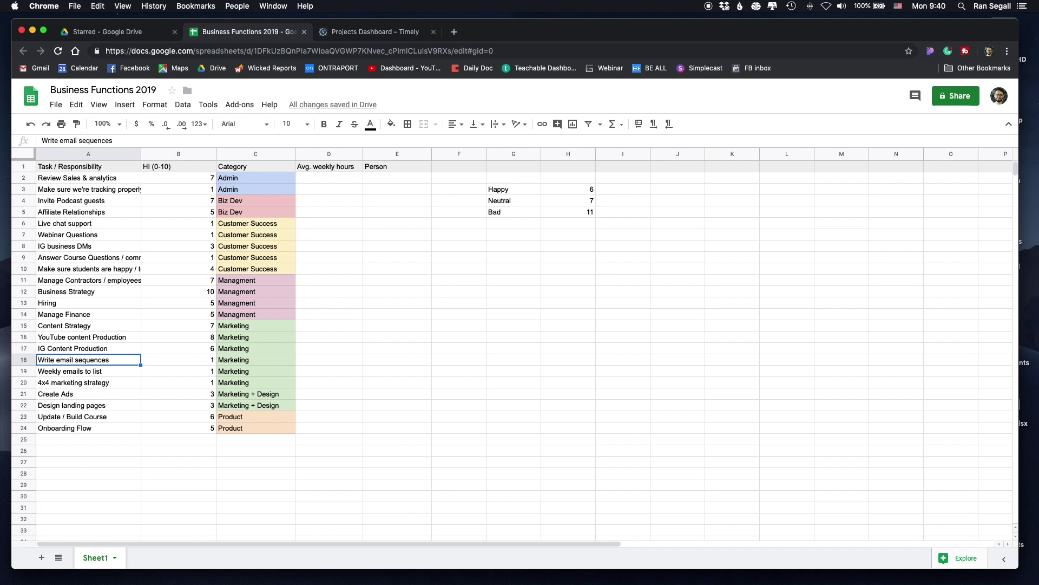
{"action": "key", "text": "Down"}
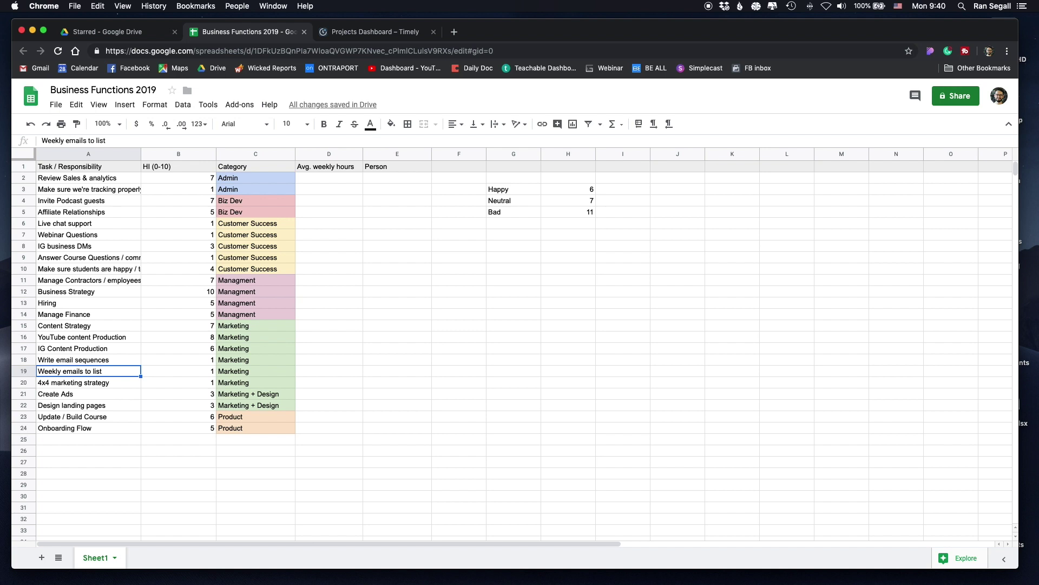
{"action": "left_click", "coordinate": [88, 382]}
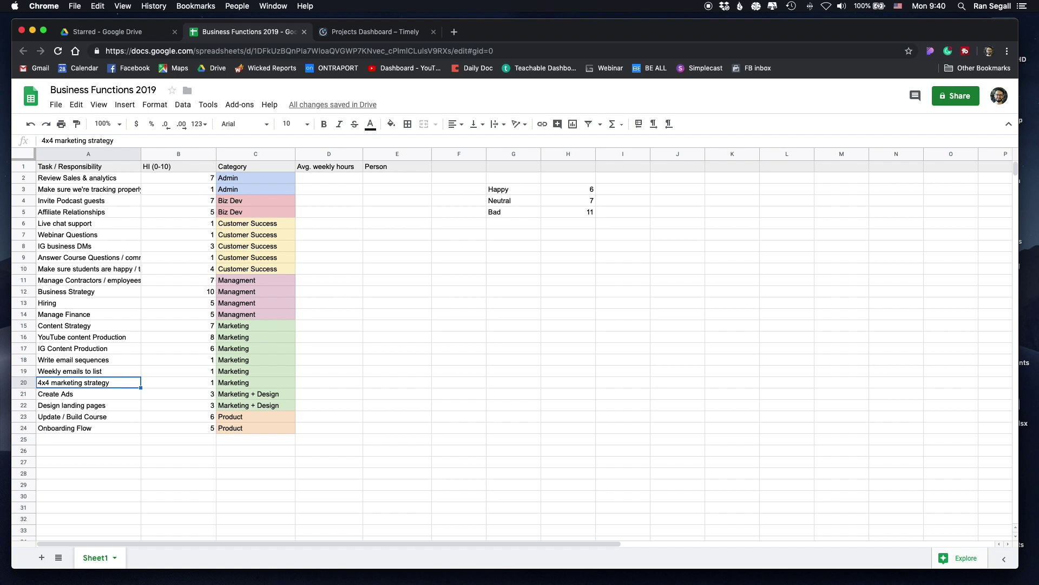
{"action": "left_click", "coordinate": [88, 394]}
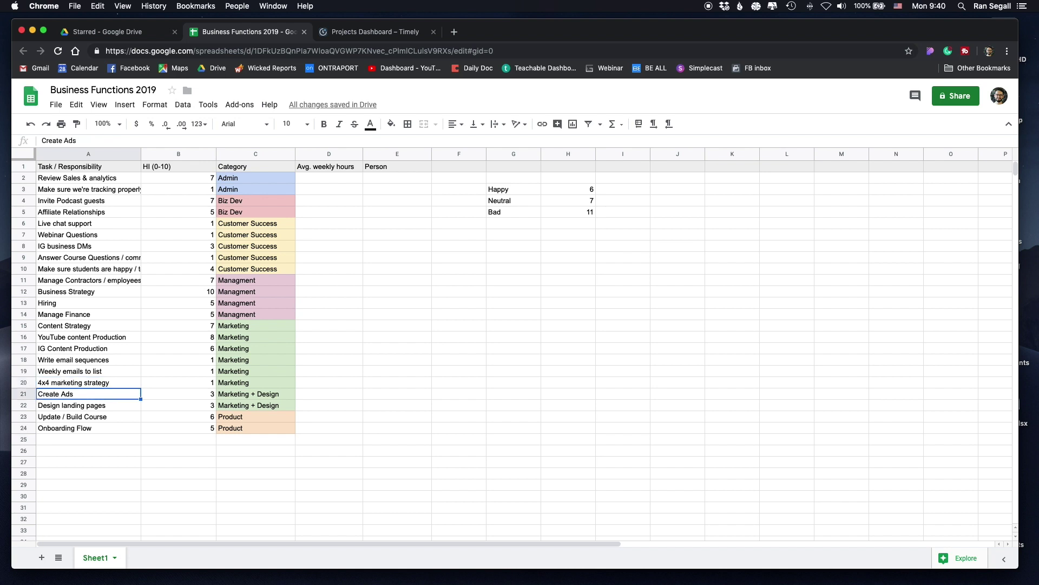
{"action": "left_click", "coordinate": [88, 405]}
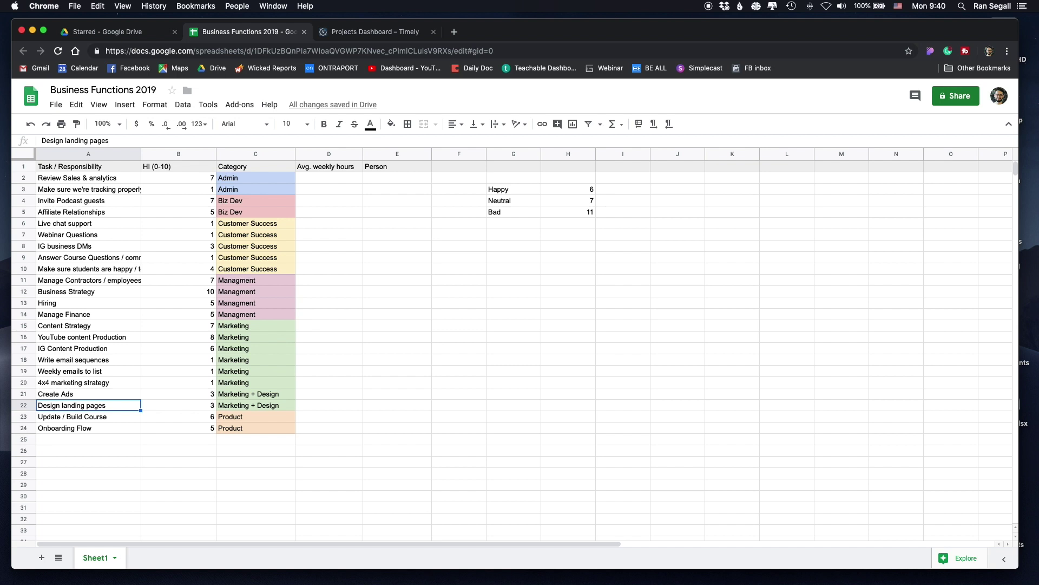
{"action": "left_click", "coordinate": [88, 416]}
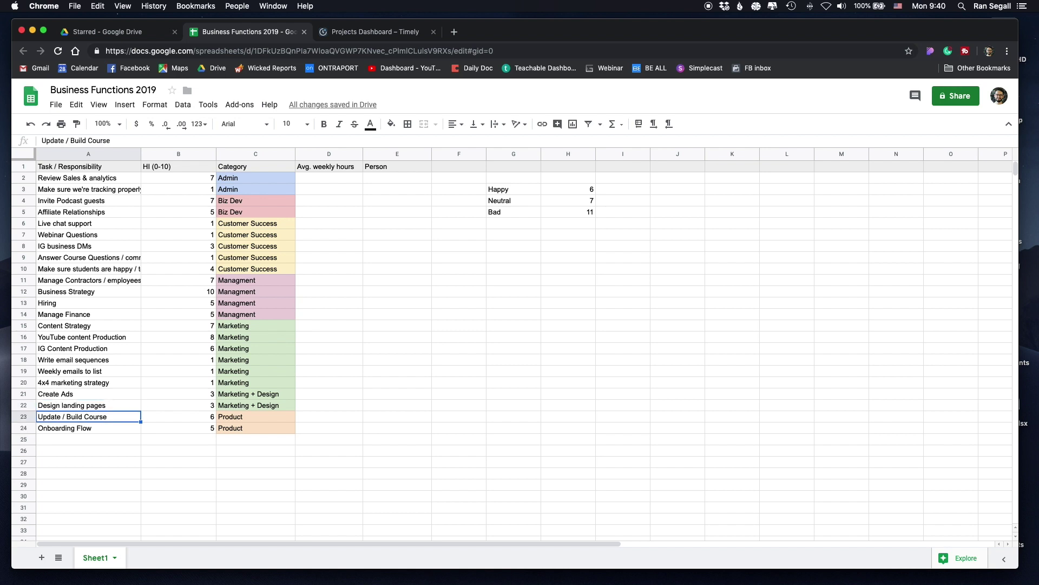
{"action": "left_click", "coordinate": [88, 428]}
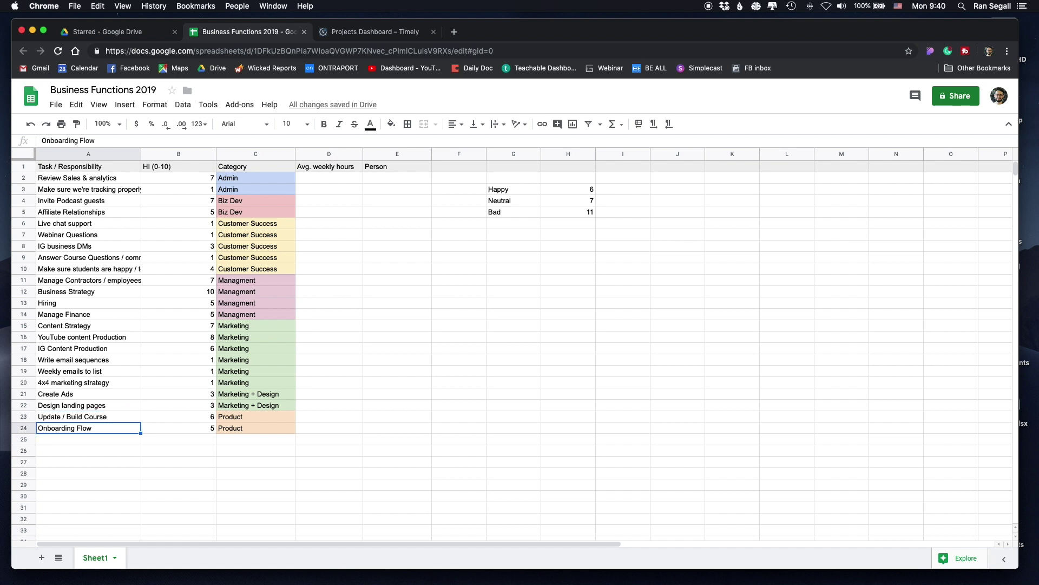
- Select the whole list of tasks in A2:A24 to review it as a group
{"action": "left_click_drag", "start_coordinate": [75, 178], "coordinate": [106, 432]}
{"action": "left_click", "coordinate": [103, 437]}
{"action": "left_click_drag", "start_coordinate": [84, 180], "coordinate": [74, 433]}
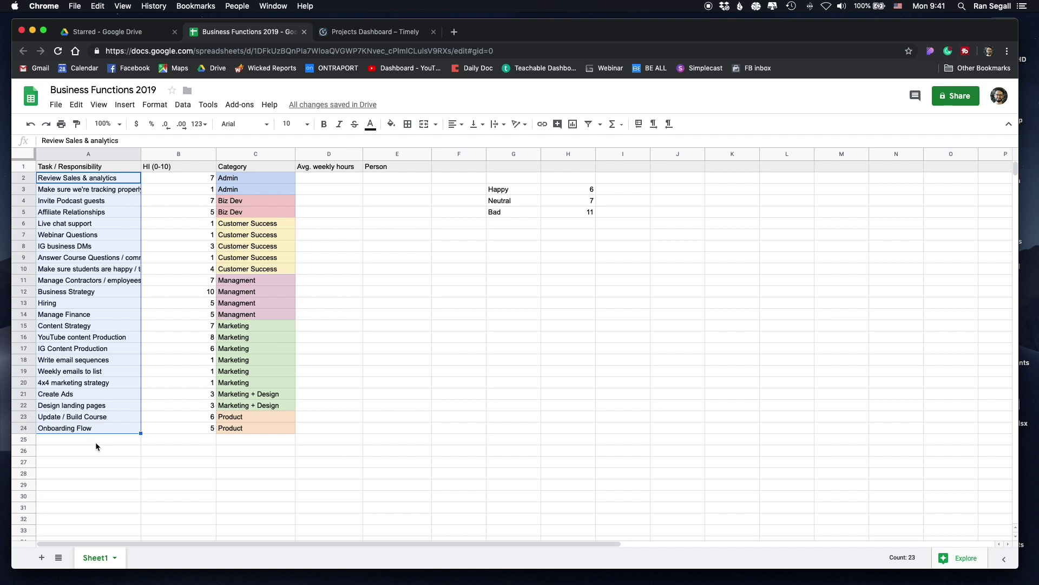
- Examine the Category column from Admin down to Product, together with the tasks assigned to each category
{"action": "left_click", "coordinate": [250, 180]}
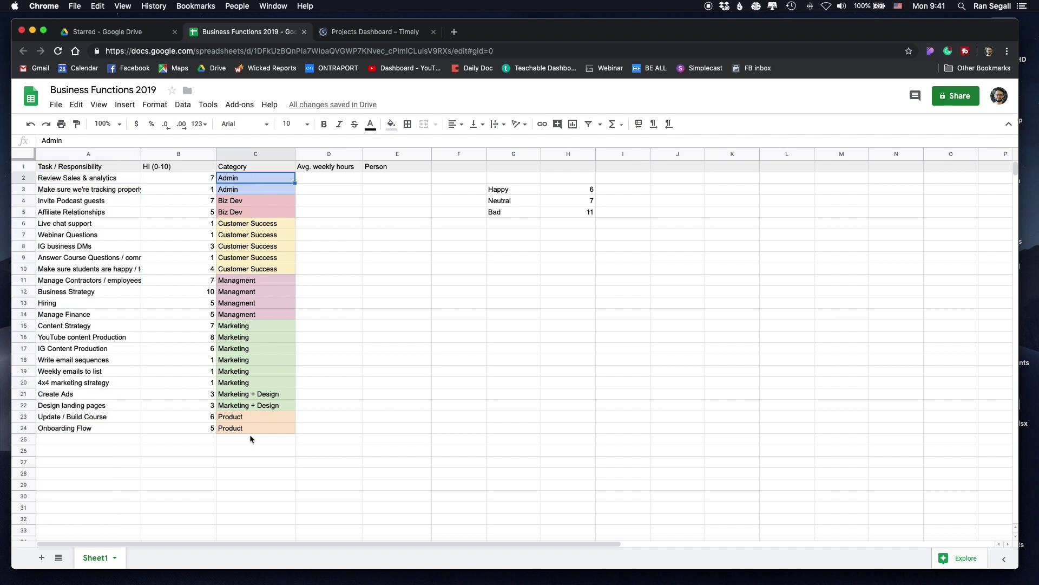
{"action": "left_click", "coordinate": [248, 212]}
{"action": "left_click_drag", "start_coordinate": [236, 178], "coordinate": [248, 315]}
{"action": "left_click", "coordinate": [250, 338]}
{"action": "left_click", "coordinate": [251, 342]}
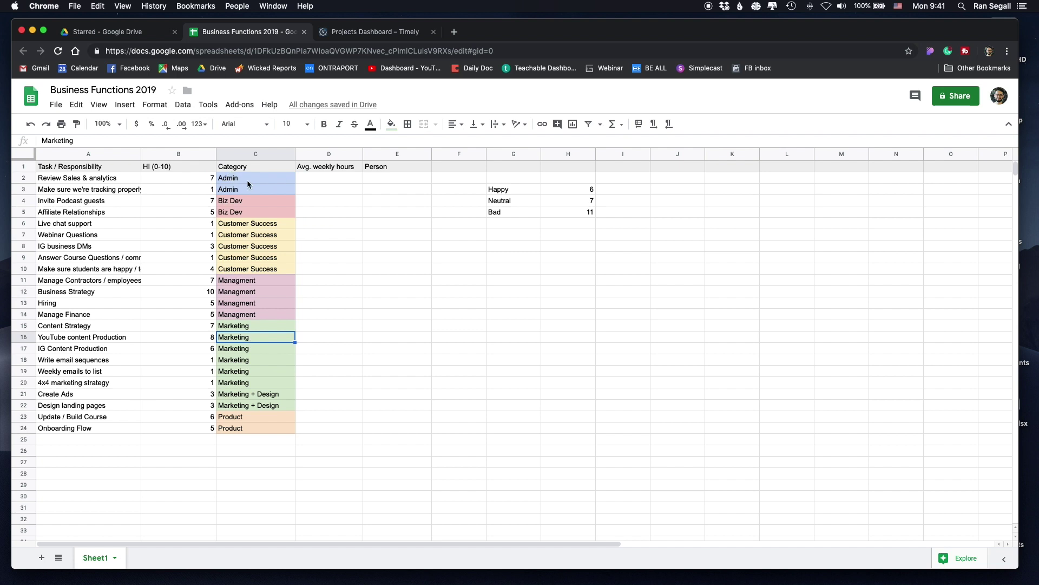
{"action": "left_click_drag", "start_coordinate": [242, 183], "coordinate": [244, 428]}
{"action": "left_click", "coordinate": [242, 440]}
{"action": "left_click_drag", "start_coordinate": [70, 178], "coordinate": [249, 441]}
{"action": "left_click", "coordinate": [249, 440]}
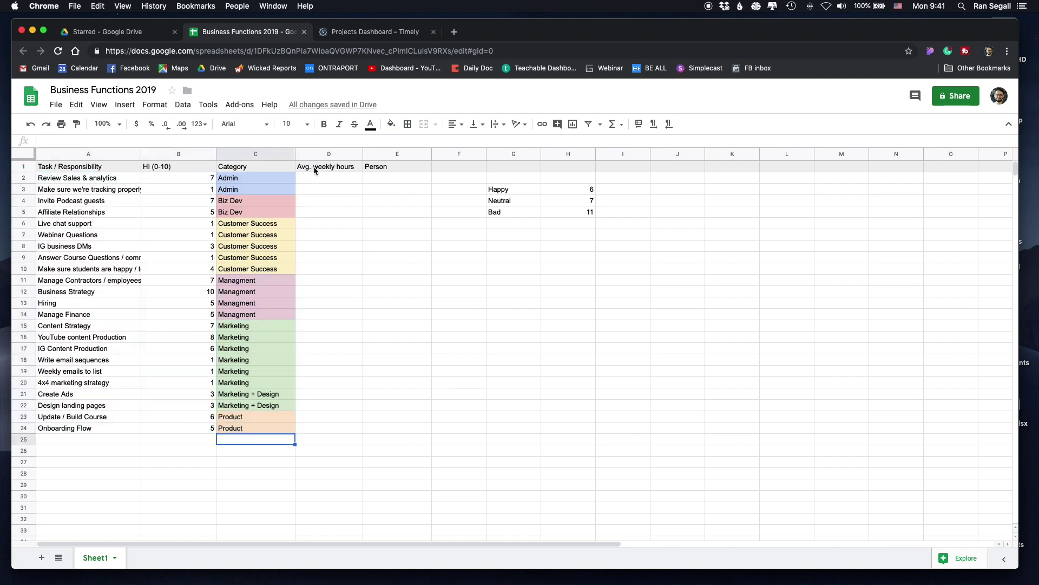
- Examine the Avg. weekly hours column alongside the task rows 2 to 24
{"action": "left_click", "coordinate": [314, 169]}
{"action": "left_click_drag", "start_coordinate": [317, 178], "coordinate": [301, 427]}
{"action": "left_click", "coordinate": [310, 445]}
{"action": "key", "text": "ctrl+c"}
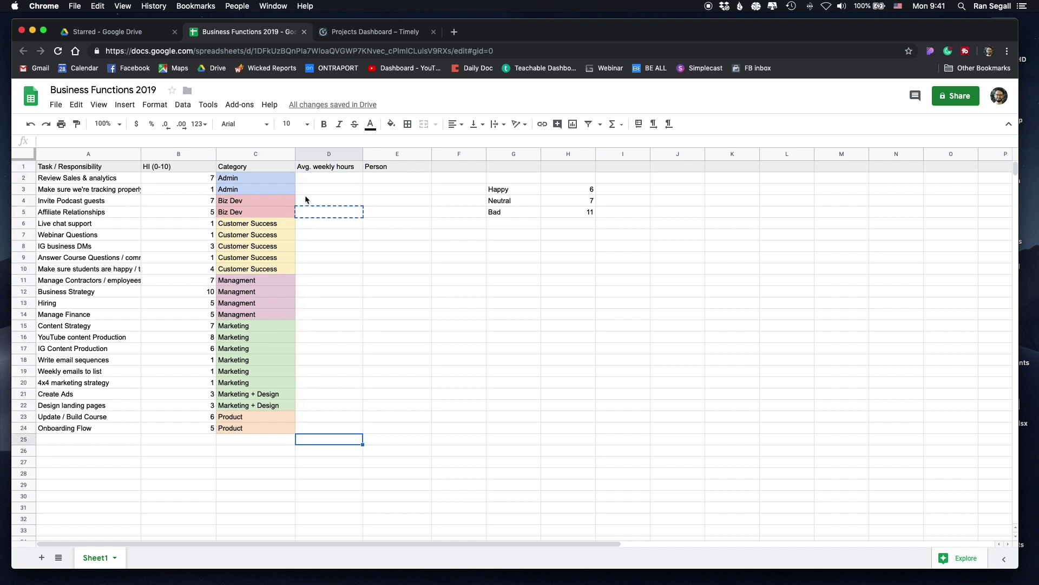